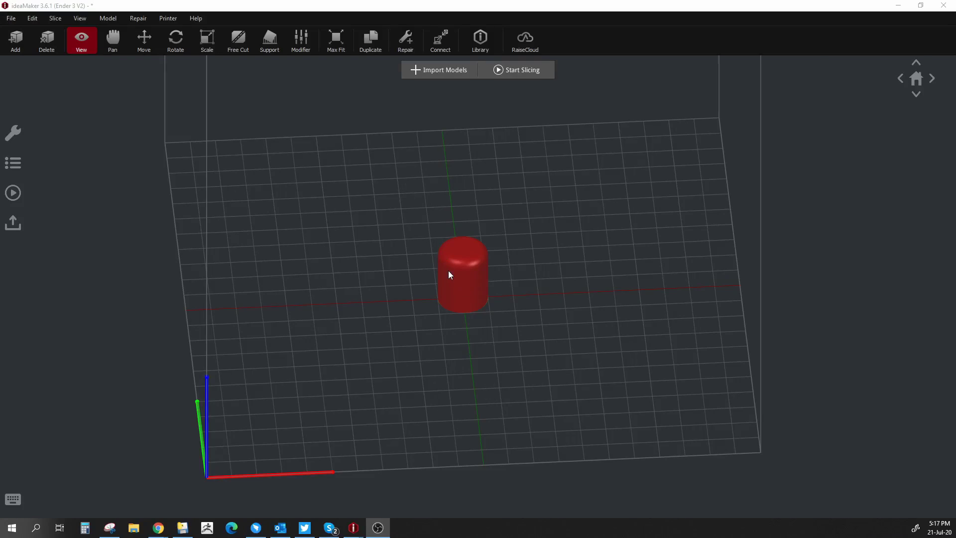
Step: Inspect the test cylinder, then bring up template selection for Ender 3 V2 with PLA 1.75mm
scroll(448, 270, up, 5)
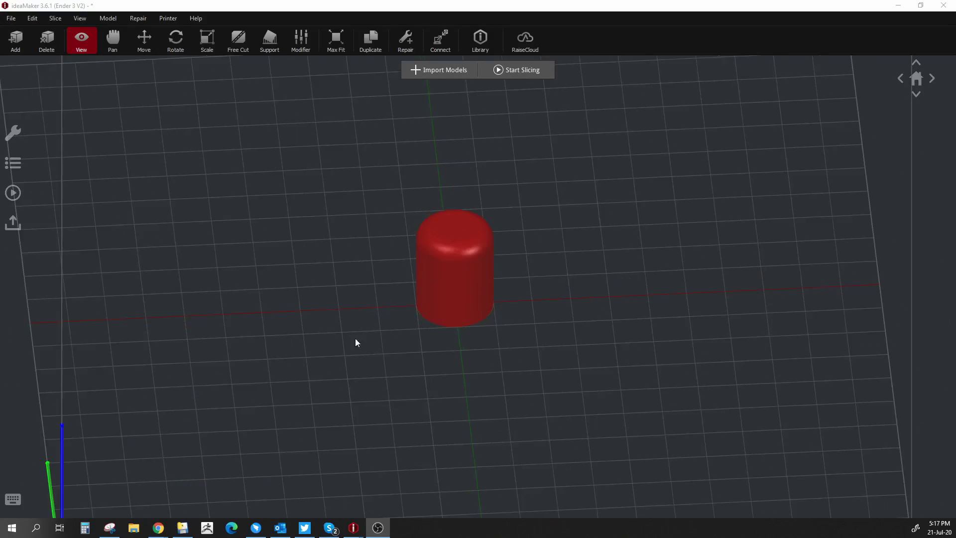
drag(356, 342, 509, 352)
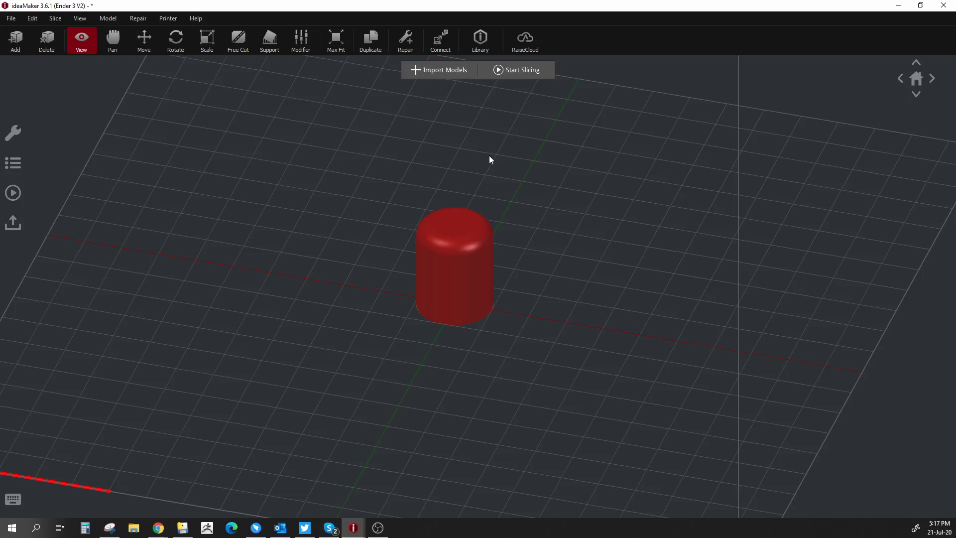
click(529, 70)
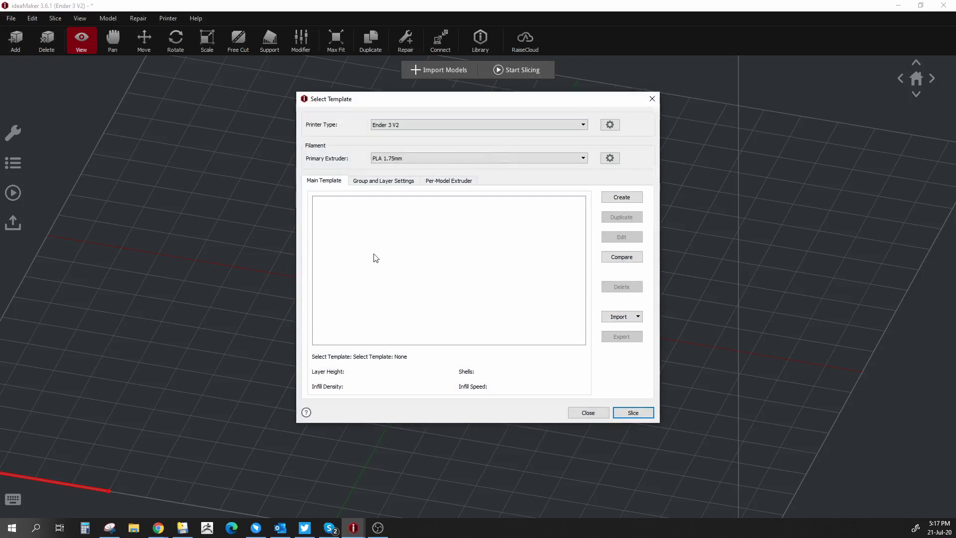
click(630, 413)
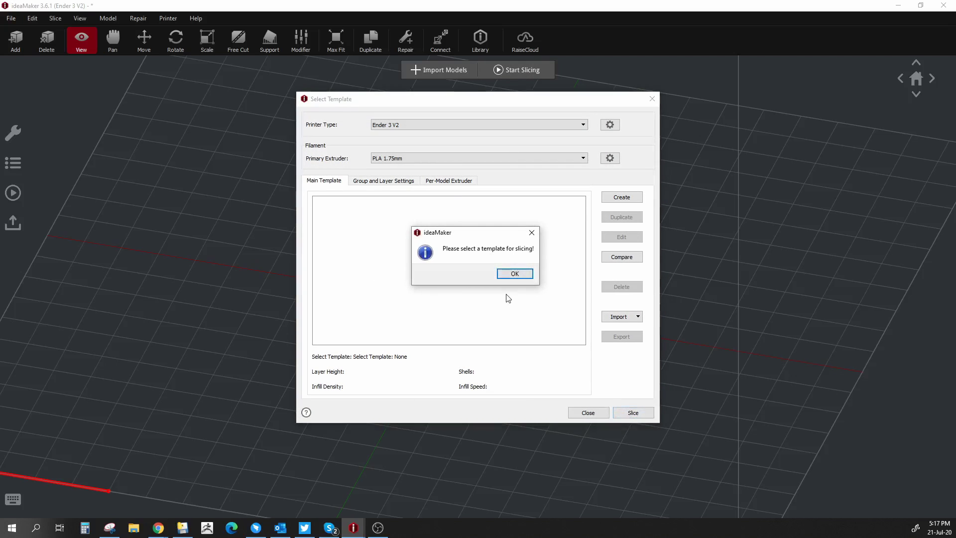
click(506, 276)
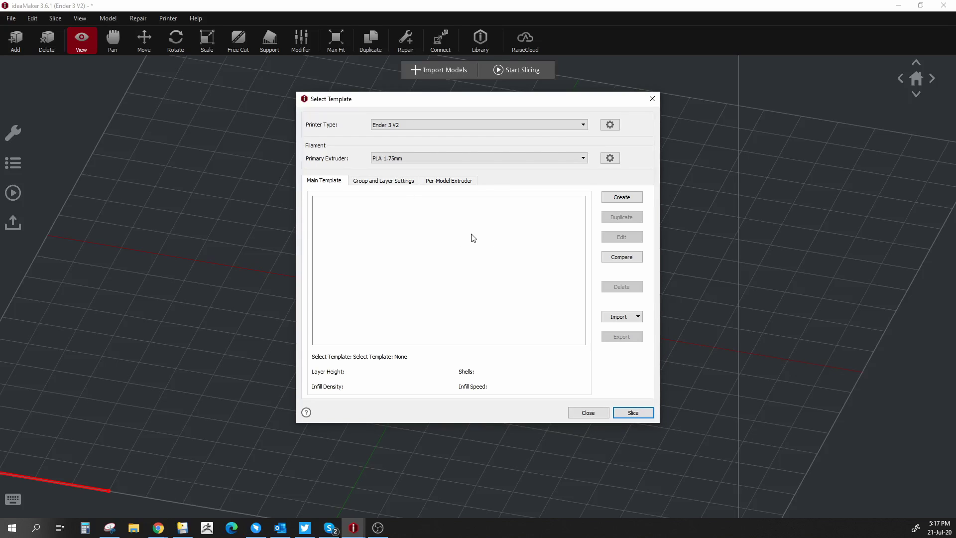
click(630, 199)
click(613, 199)
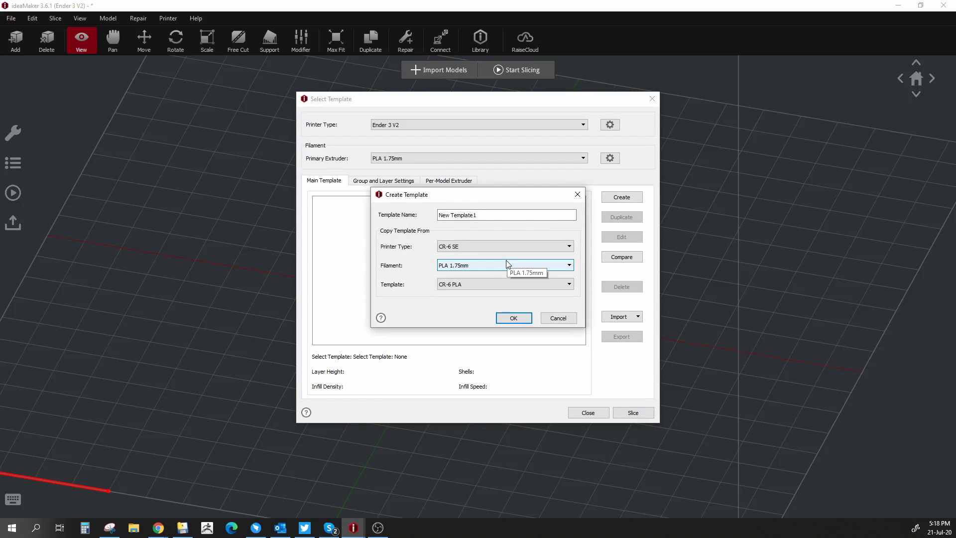
Step: Name the new template 'PLA 0.2 Ender 3 V2' and copy settings from RAISE3D Pro2 Plus
drag(491, 214, 364, 219)
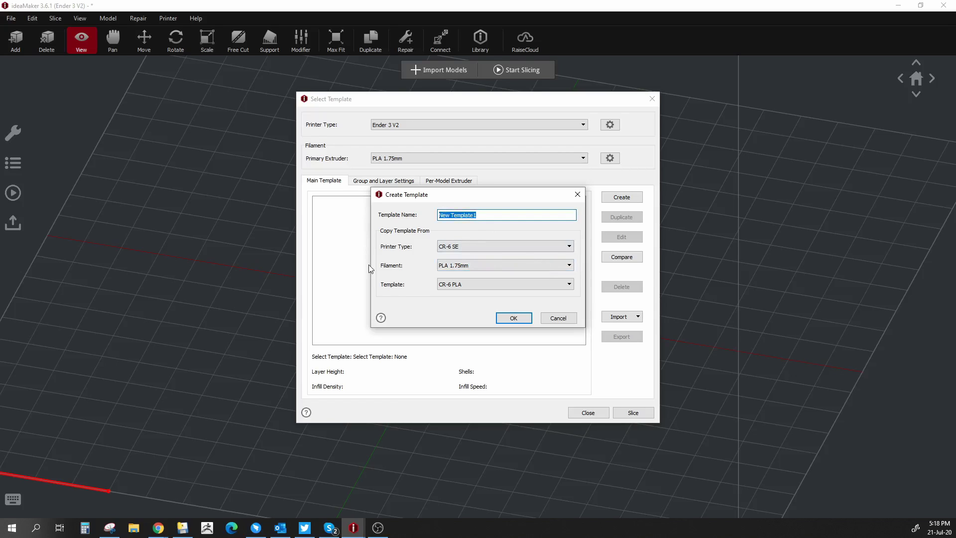
text(PLA 0.2 Ender 3 V2)
click(478, 246)
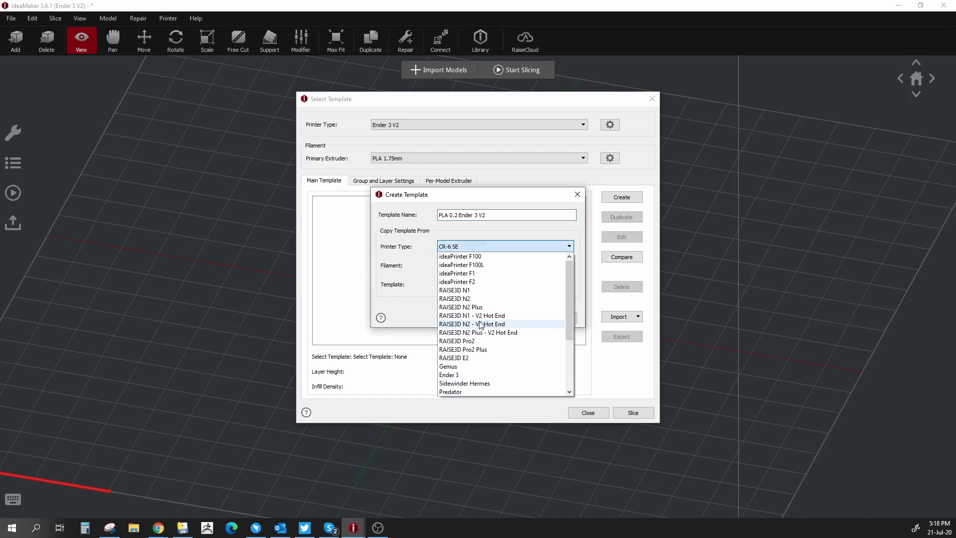
scroll(478, 348, down, 2)
scroll(473, 353, up, 2)
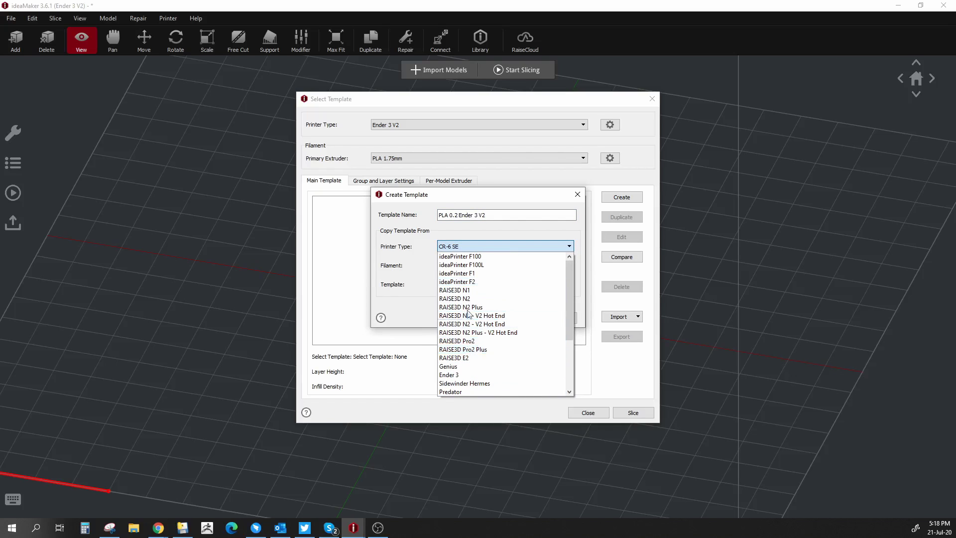
click(480, 350)
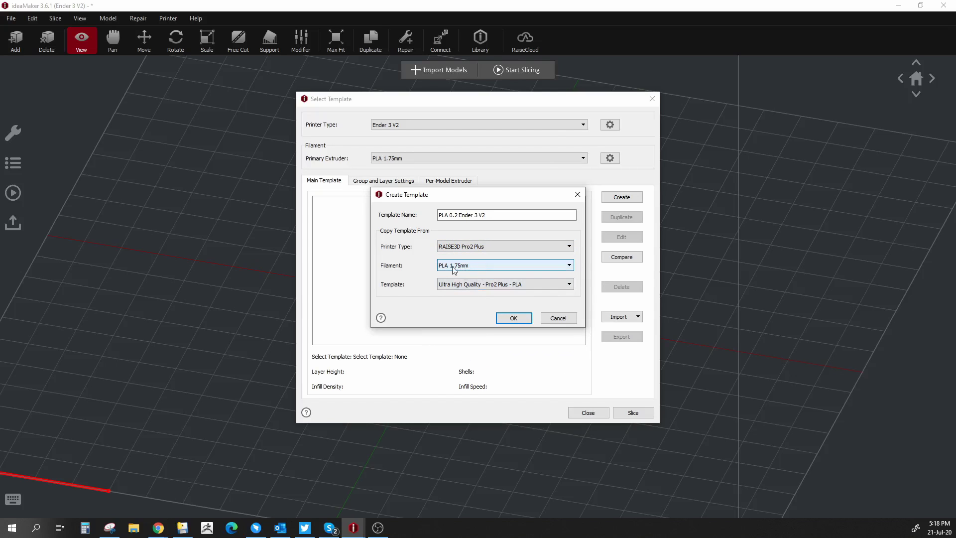
Step: Keep PLA 1.75mm filament and base the template on Standard - Pro2 Plus - PLA
click(459, 271)
click(472, 269)
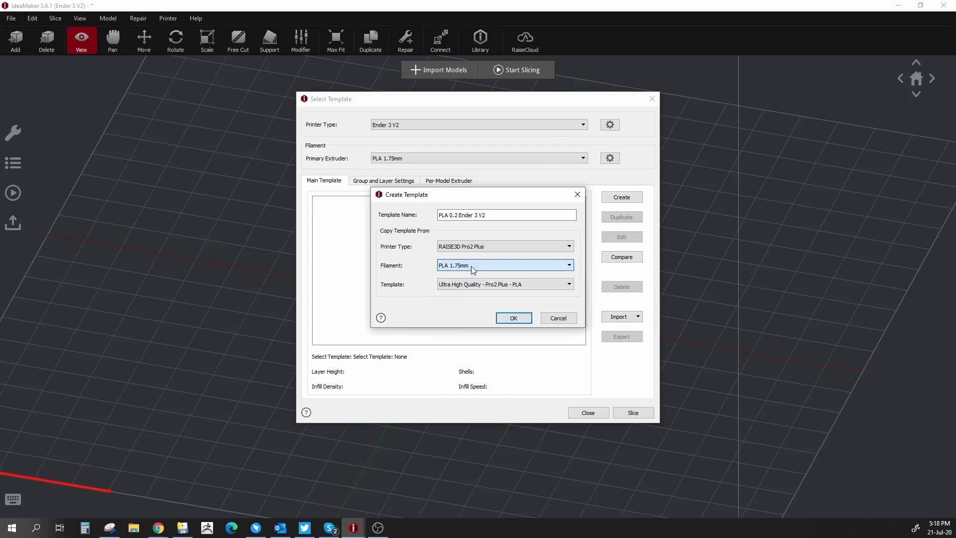
click(473, 269)
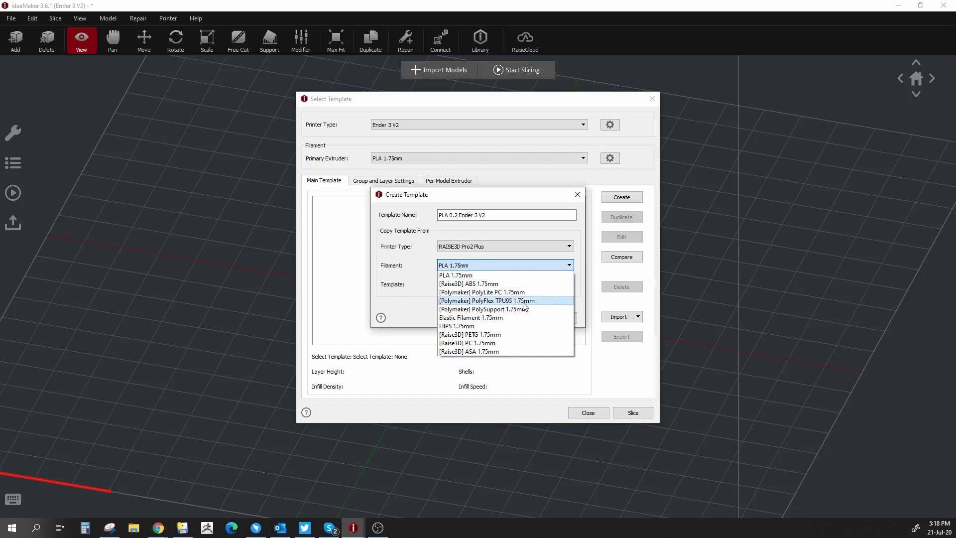
click(506, 275)
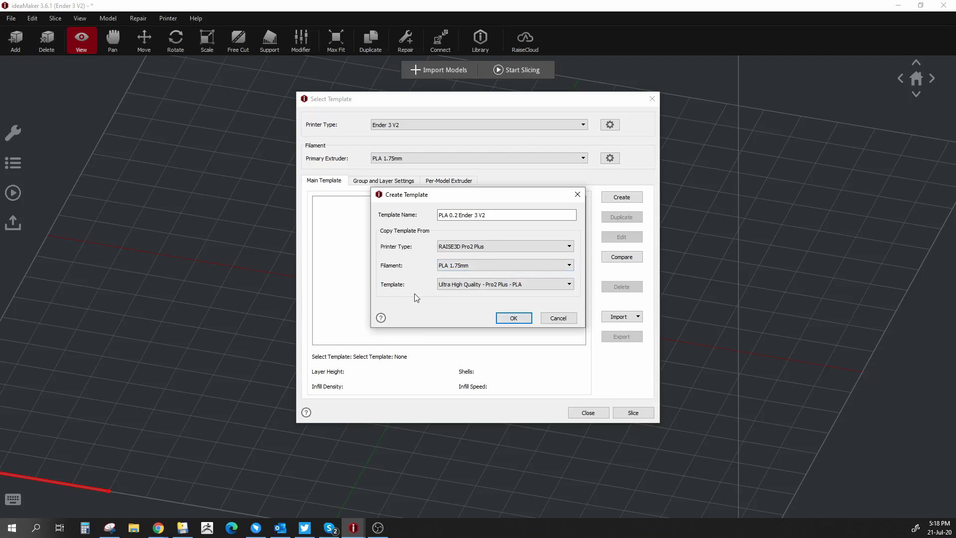
click(474, 283)
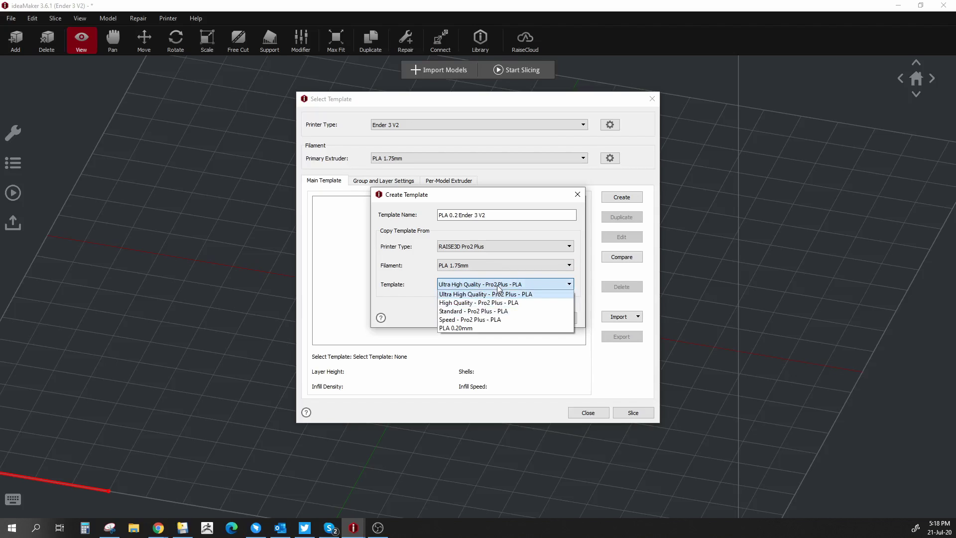
click(472, 312)
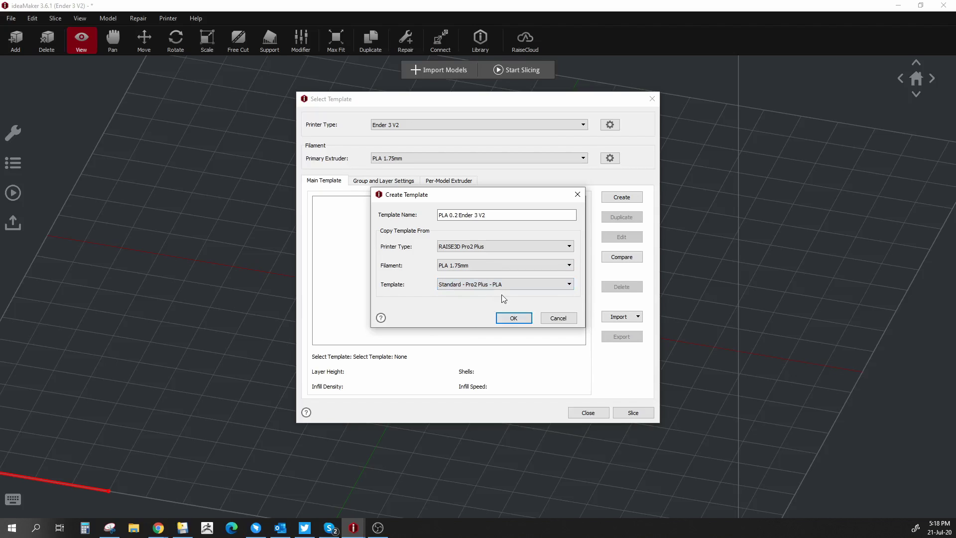
click(514, 319)
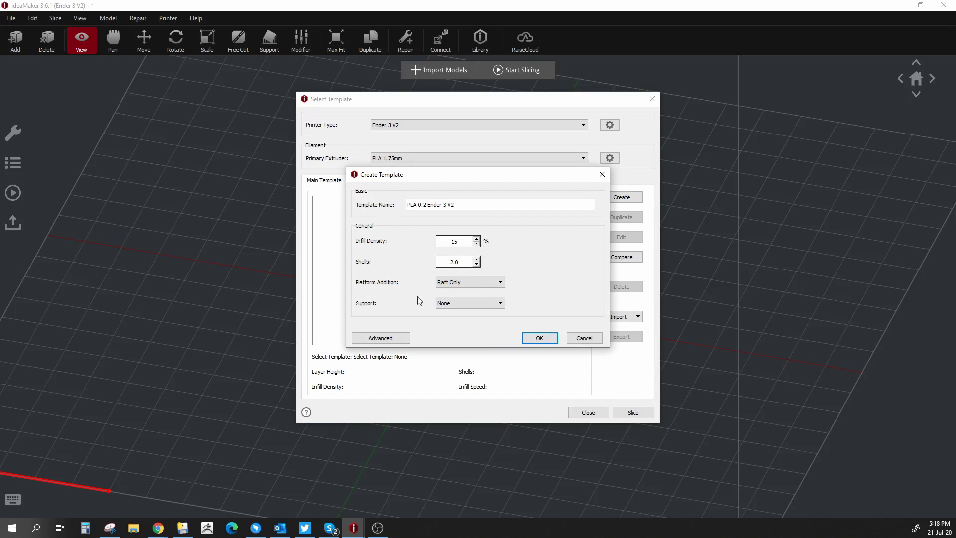
Step: Save the template, slice the cylinder and preview its layers (34 min 27 sec estimate)
click(539, 337)
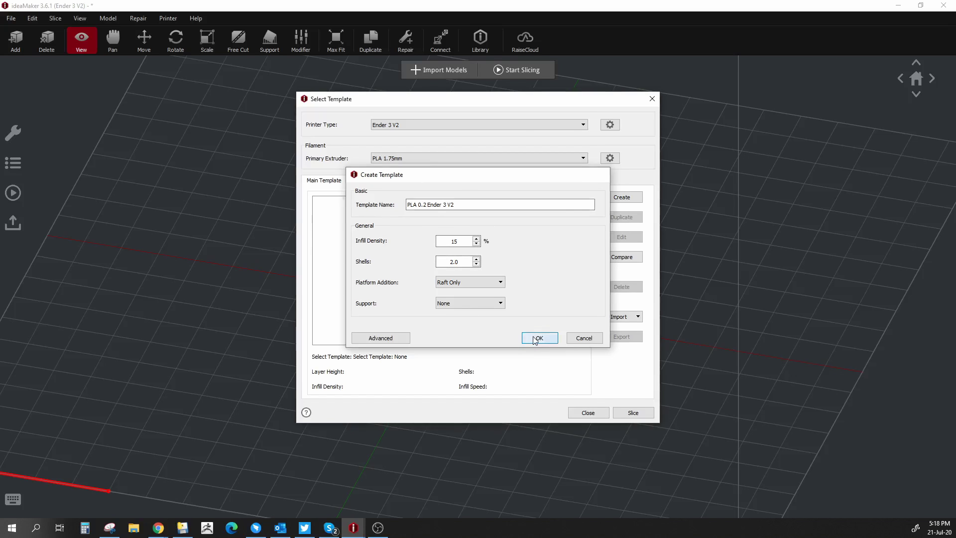
click(633, 413)
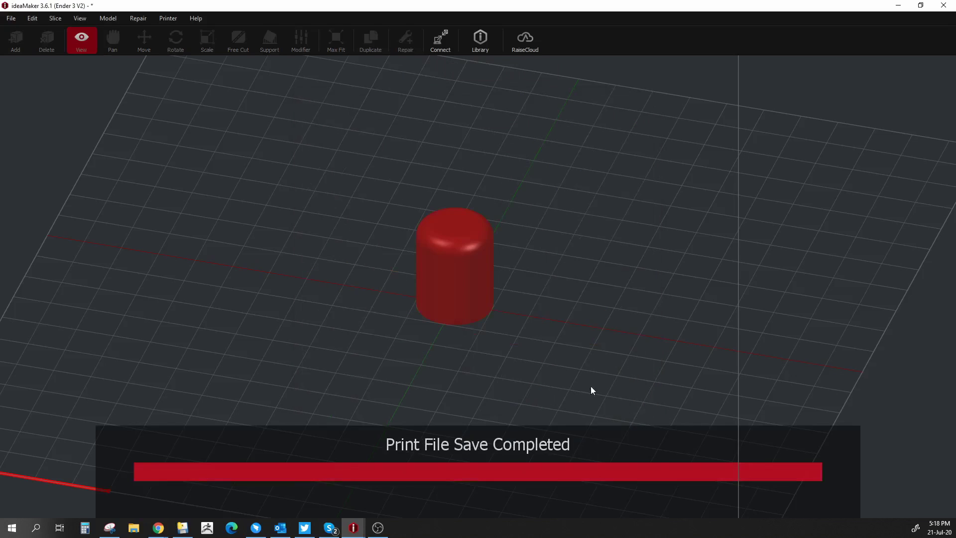
click(401, 317)
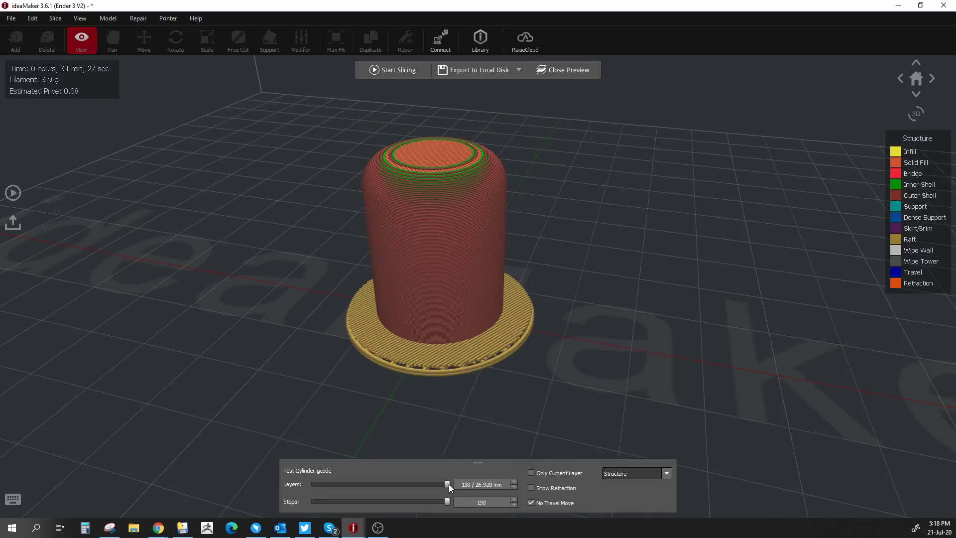
mouse_move(449, 484)
mouse_down()
mouse_move(378, 483)
mouse_move(454, 484)
mouse_up()
Step: Edit the PLA 0.2 Ender 3 V2 template and inspect its 0.2000 mm layer height
click(396, 71)
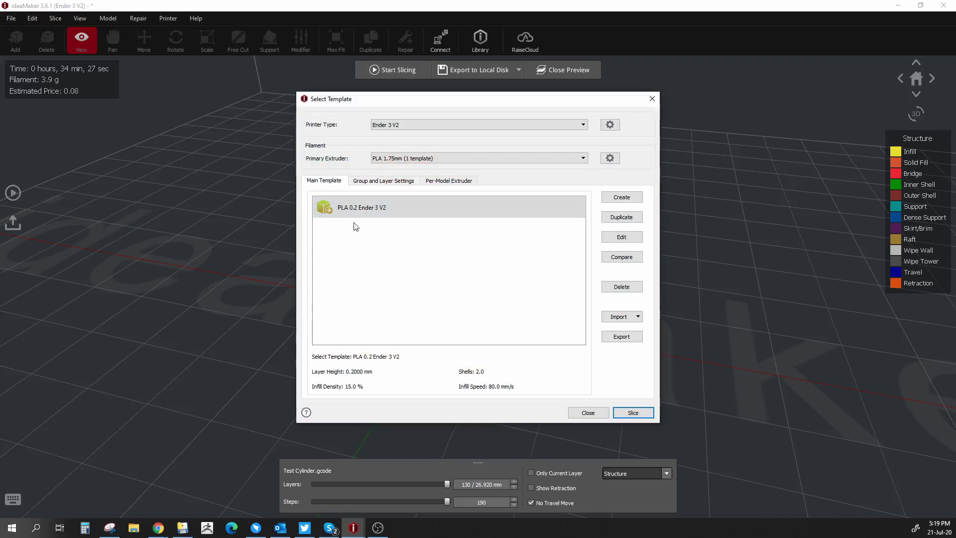
click(622, 238)
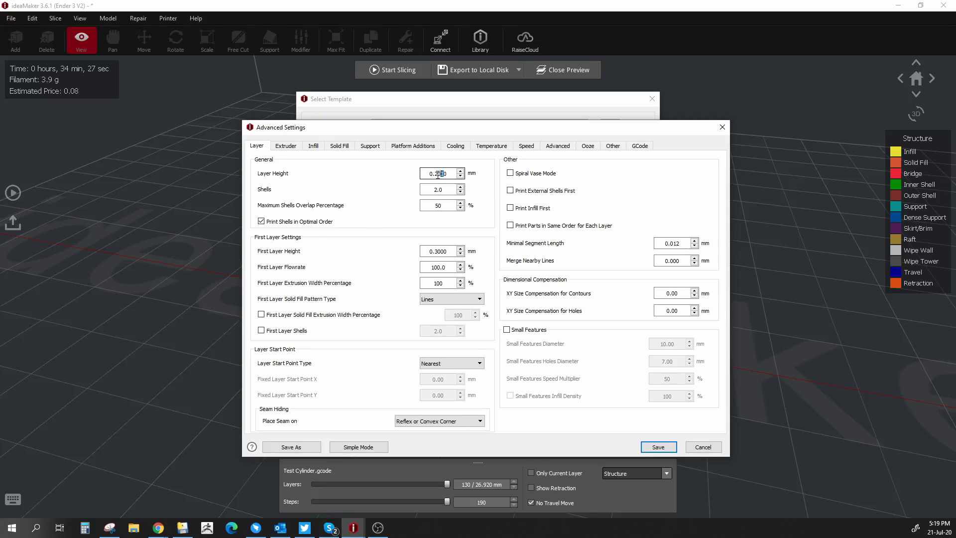
drag(434, 174, 453, 174)
click(453, 174)
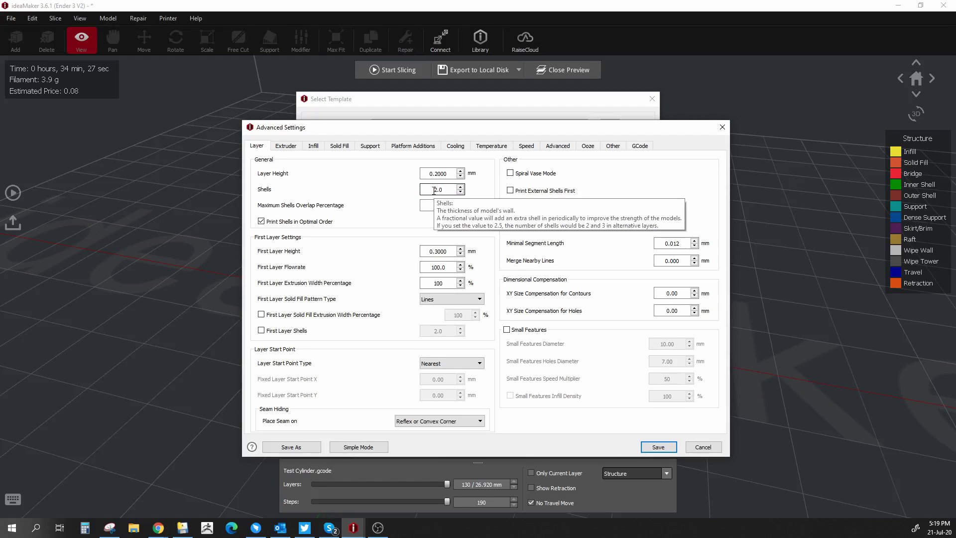
double_click(439, 252)
click(448, 252)
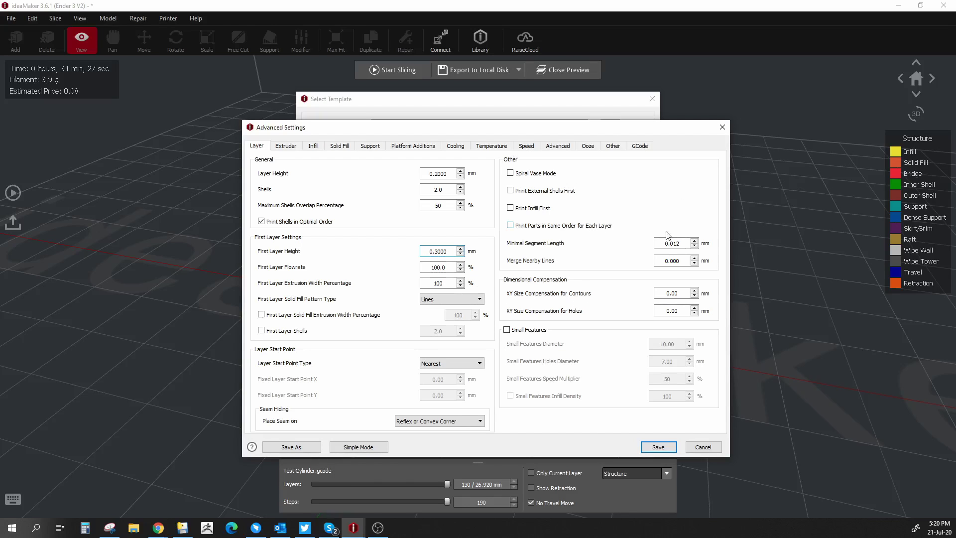
Step: Change the extrusion width on the Extruder tab from 0.40 to 0.45 mm
click(287, 147)
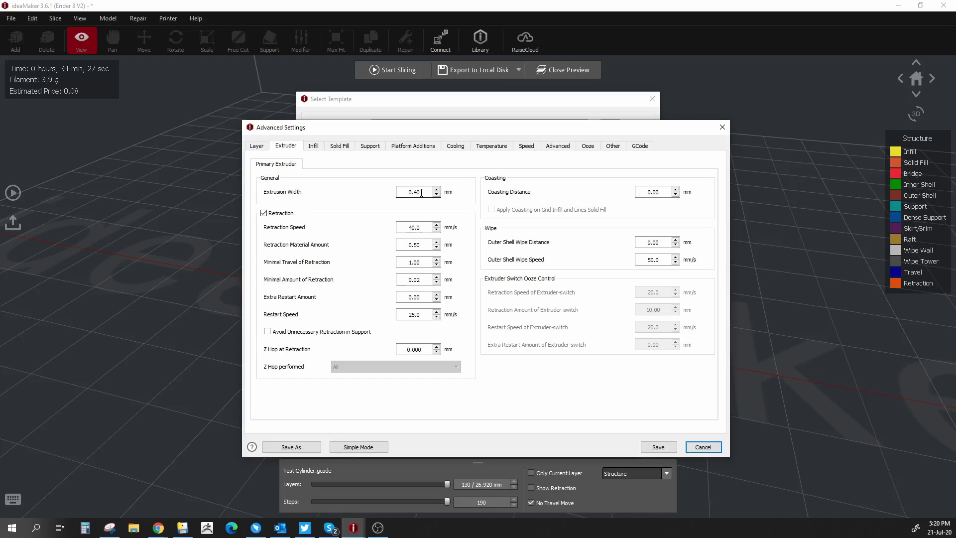
key(BackSpace)
text(5)
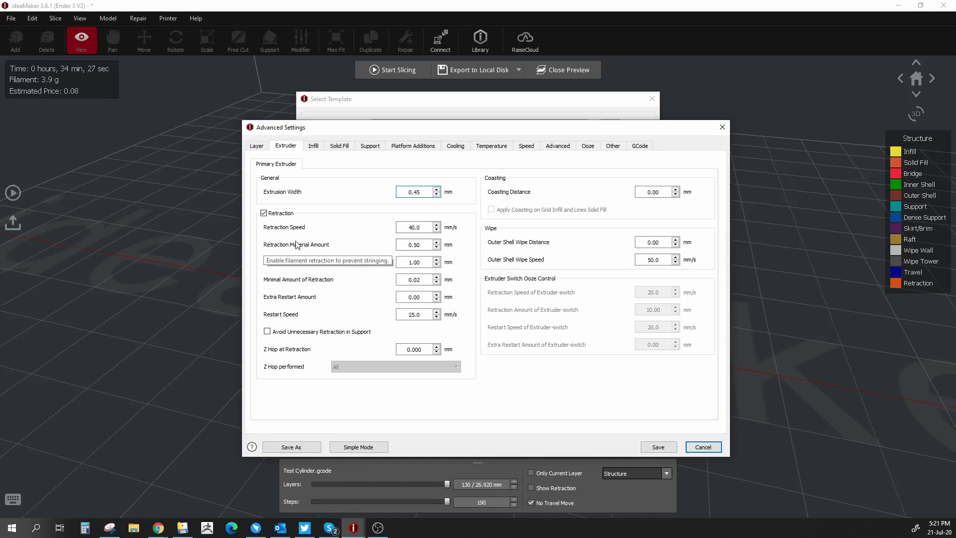
Step: Set retraction material amount to 5.00 mm and coasting distance to 0.2 mm
click(428, 246)
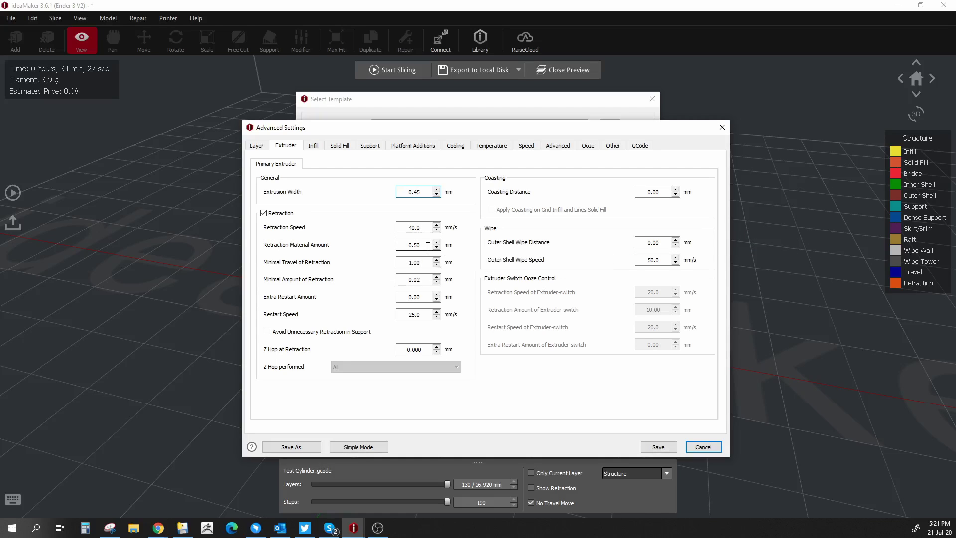
drag(401, 248, 414, 245)
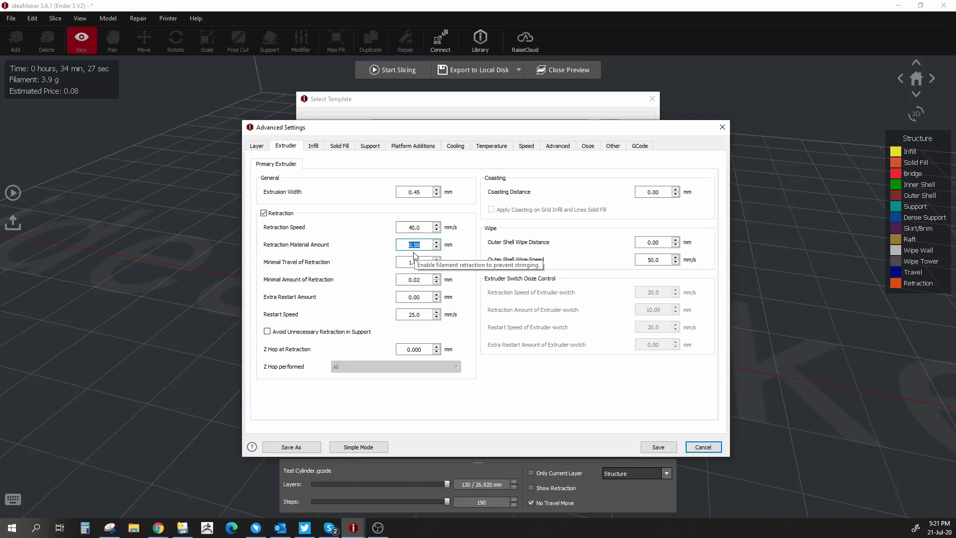
click(422, 246)
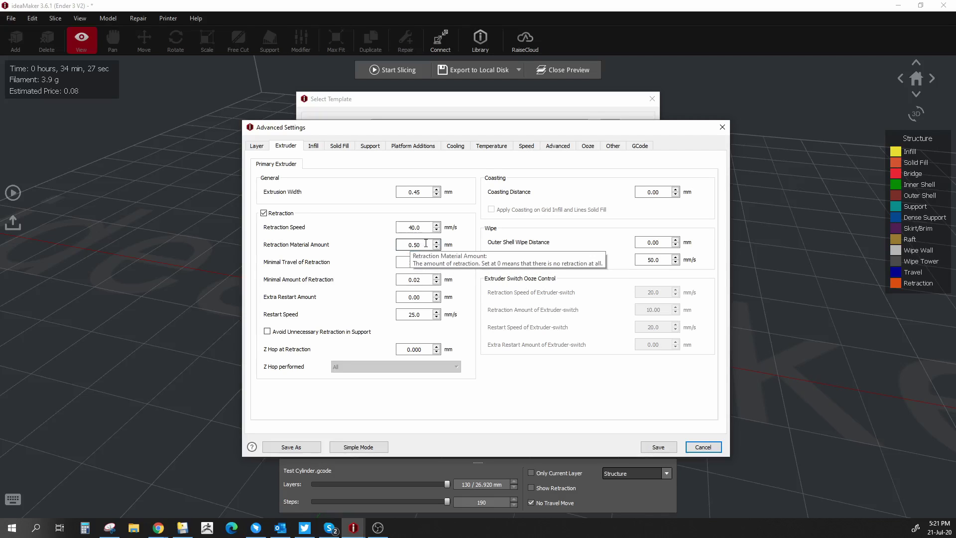
double_click(412, 244)
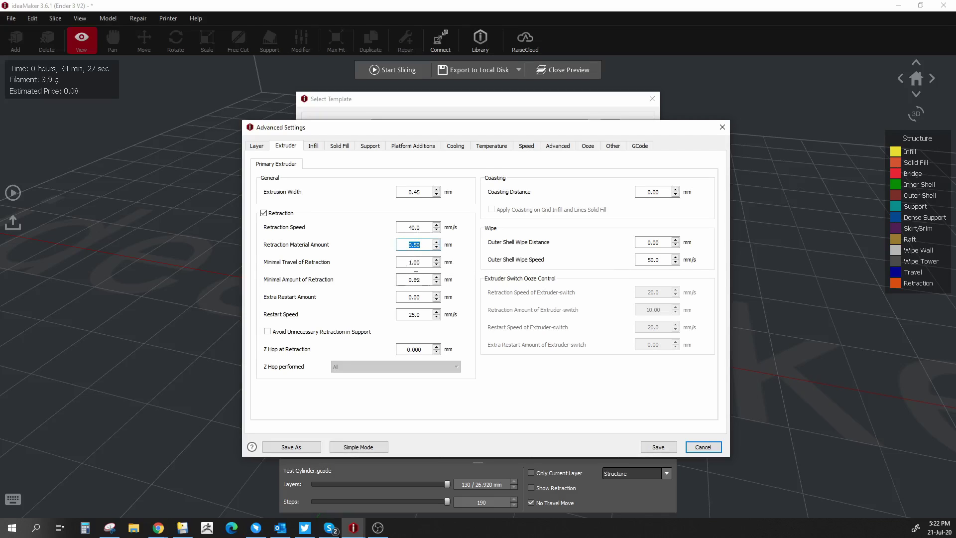
text(5)
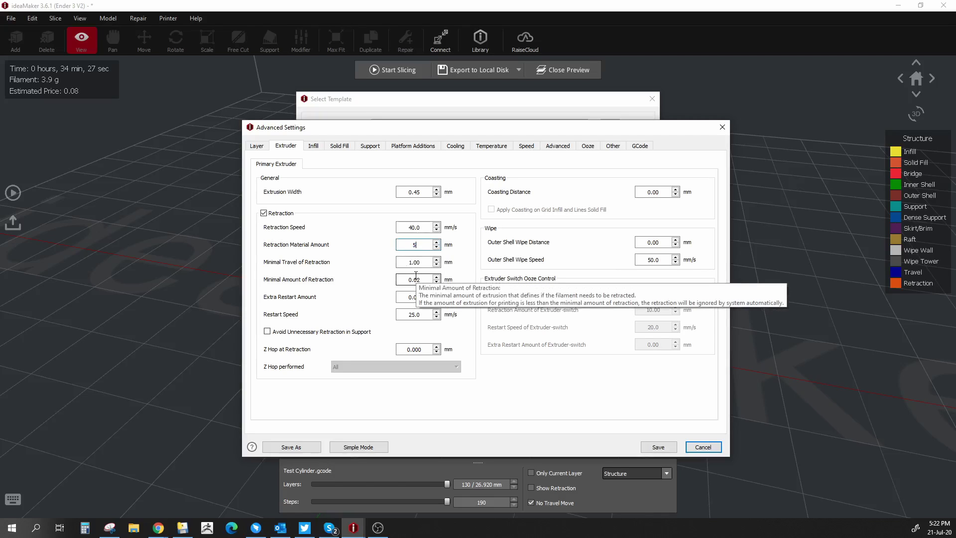
click(420, 261)
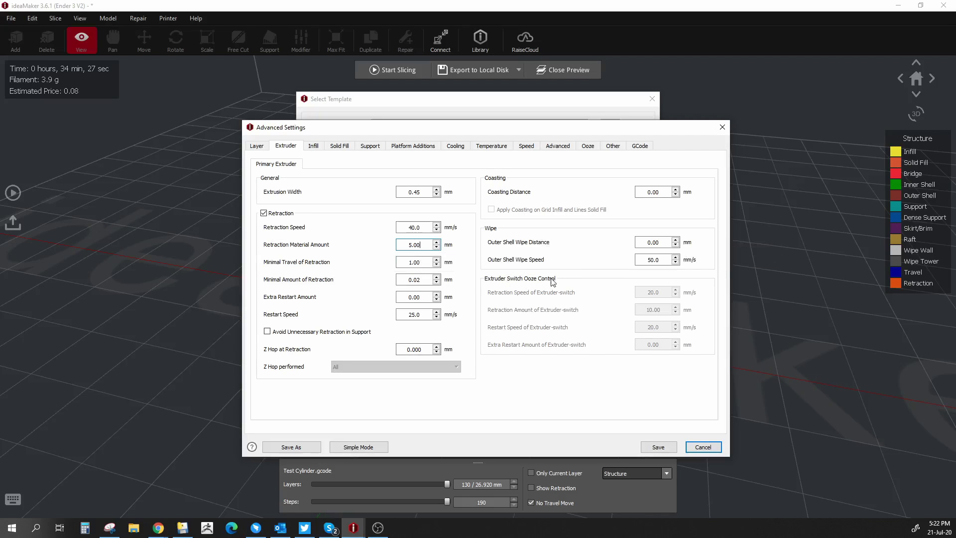
double_click(662, 194)
text(2)
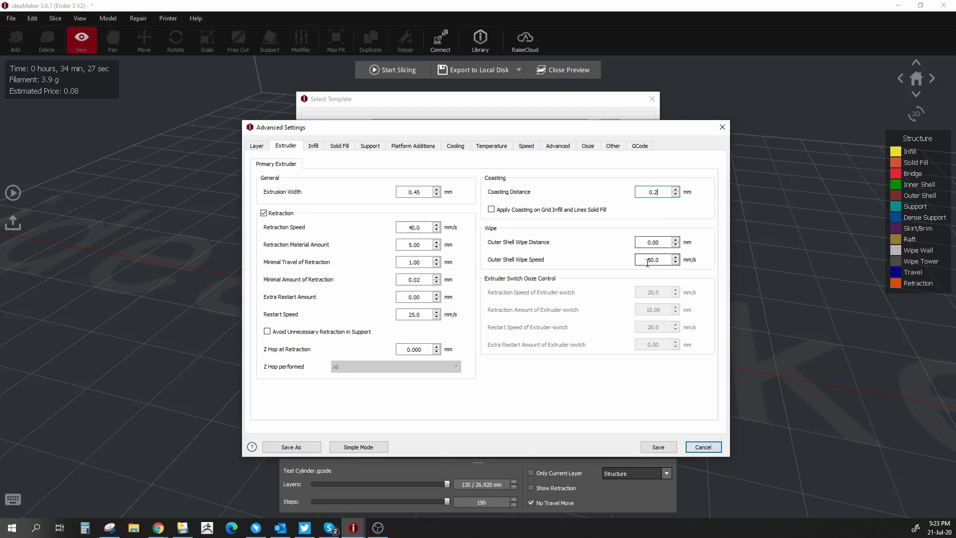
Step: Set bottom solid fill layers to 4 and top solid fill layers to 3
click(311, 146)
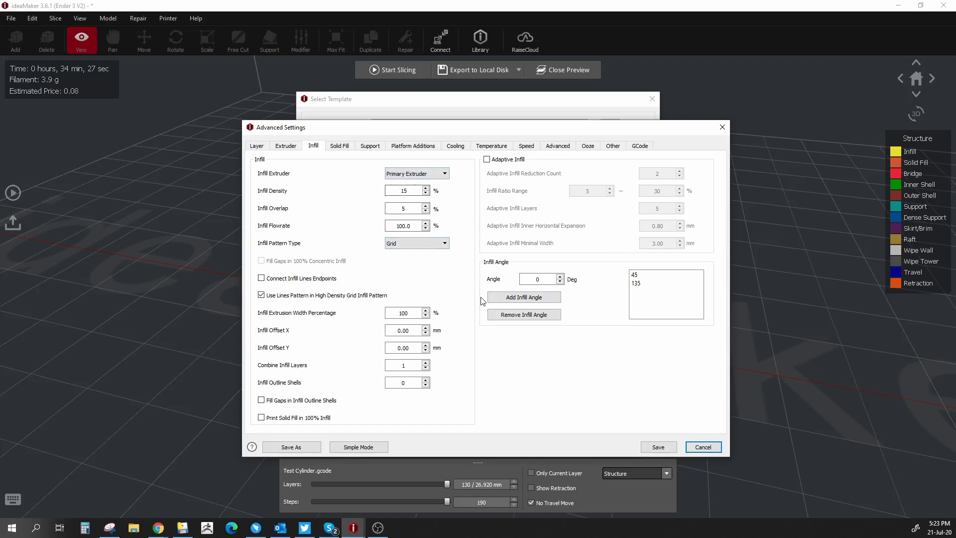
click(340, 147)
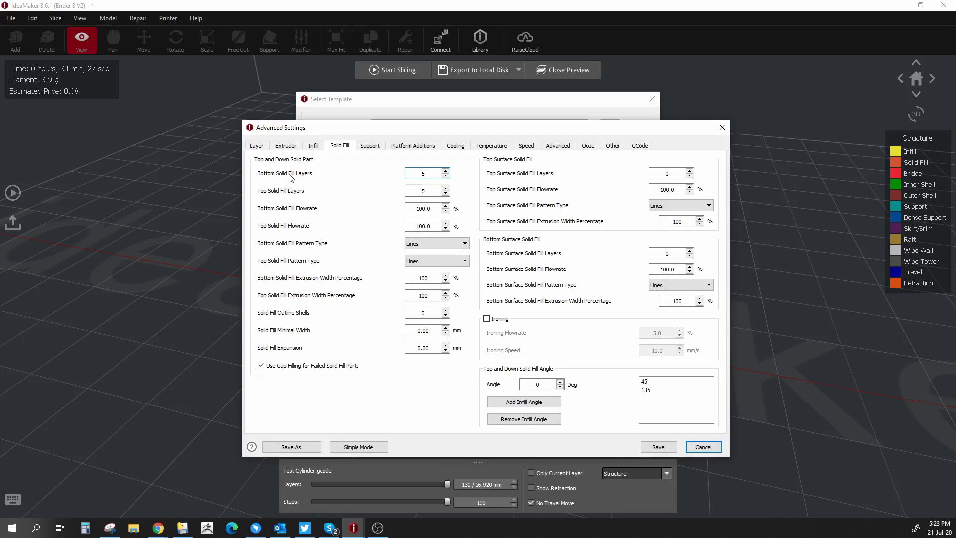
double_click(431, 174)
text(4)
double_click(431, 191)
text(3)
click(370, 145)
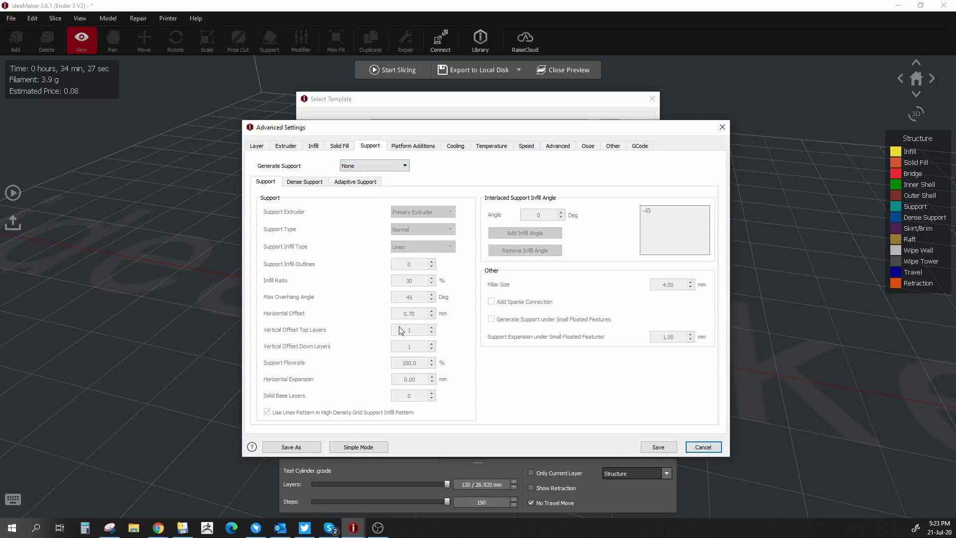
Step: Change the platform addition from Raft Only to Skirt Only
click(412, 146)
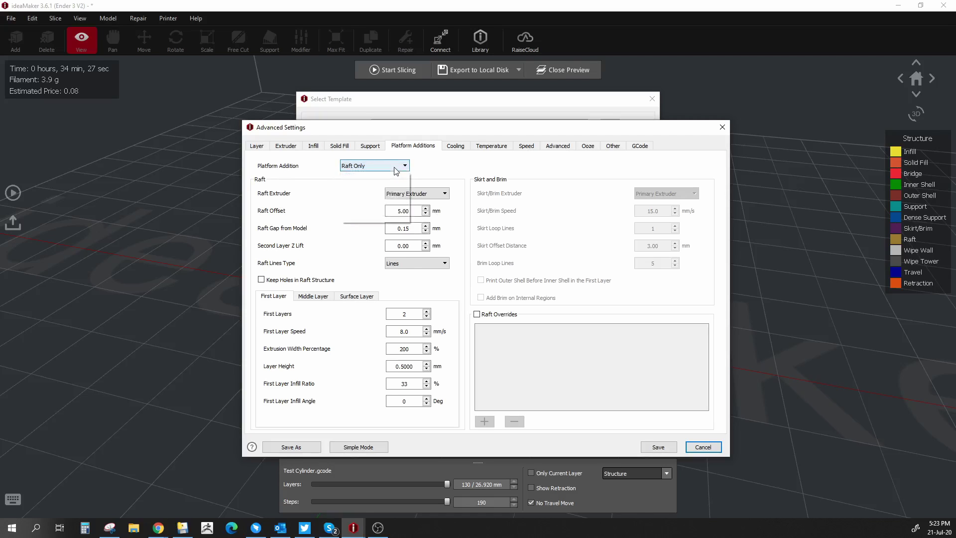
click(376, 165)
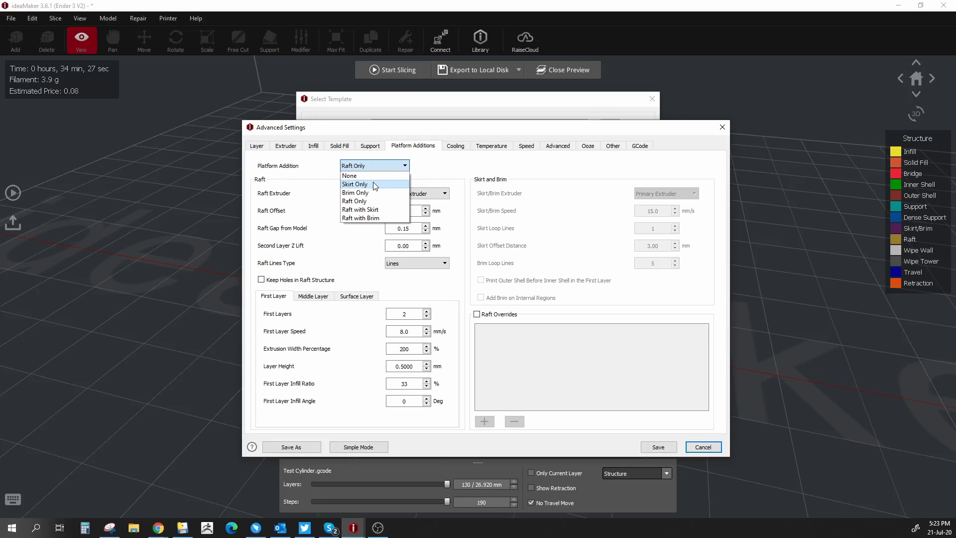
click(375, 185)
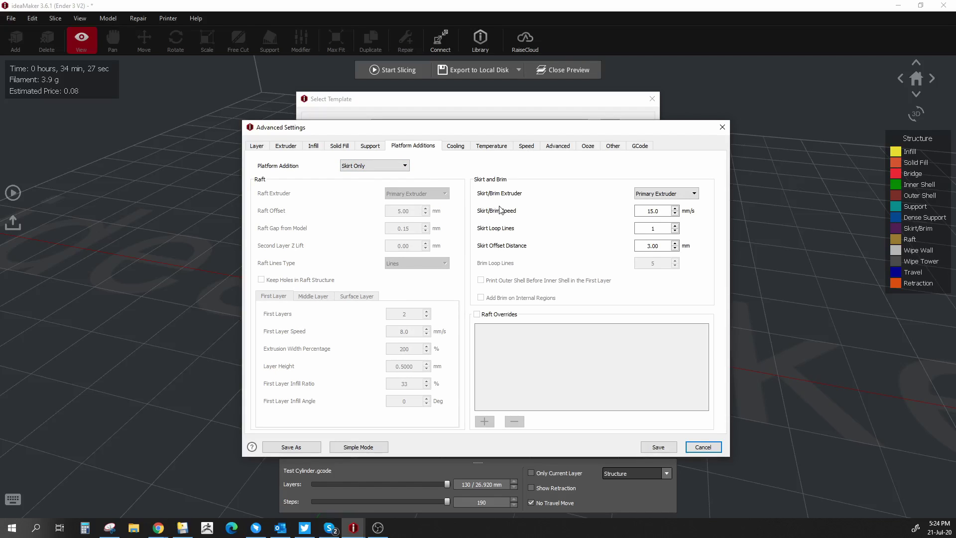
Step: Review the cooling settings, then the 60 °C bed and 205 °C extruder temperatures
click(455, 145)
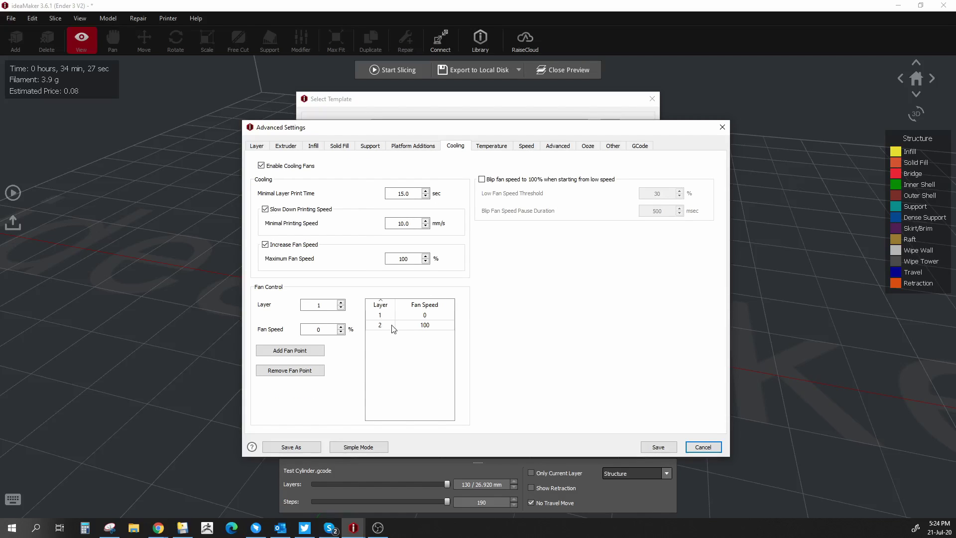
mouse_move(426, 326)
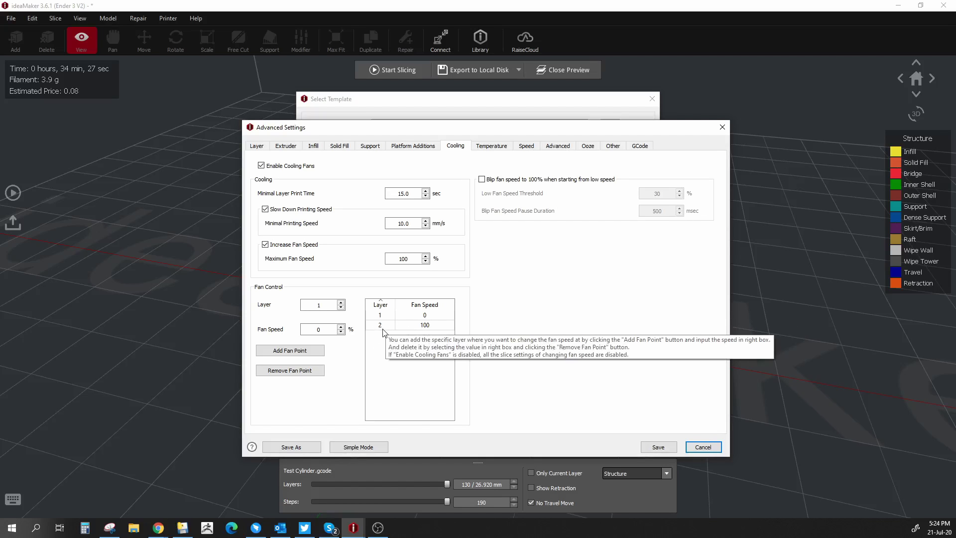
key(ctrl+Tab)
click(414, 174)
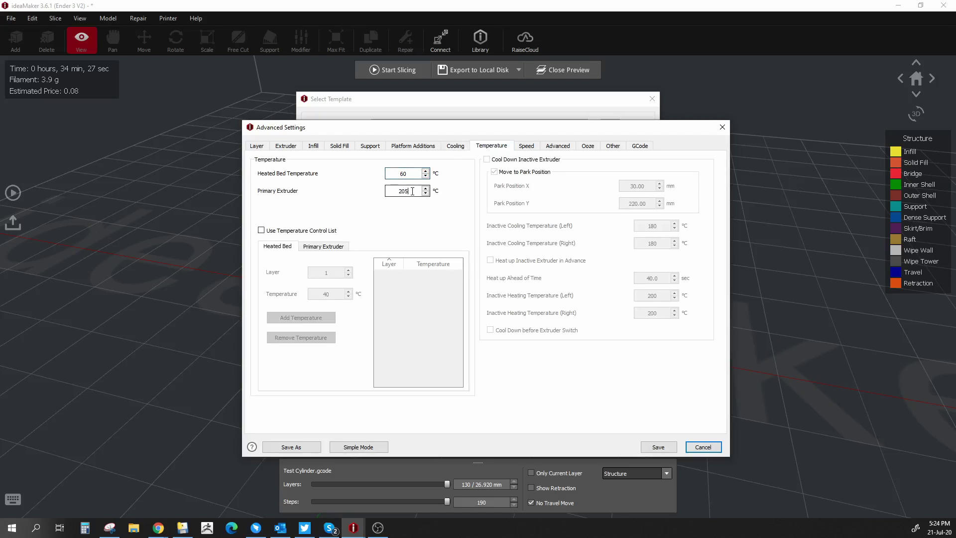
Step: Set Slow Down First Few Layers to 1 after checking extruder temperature and default speed
click(415, 191)
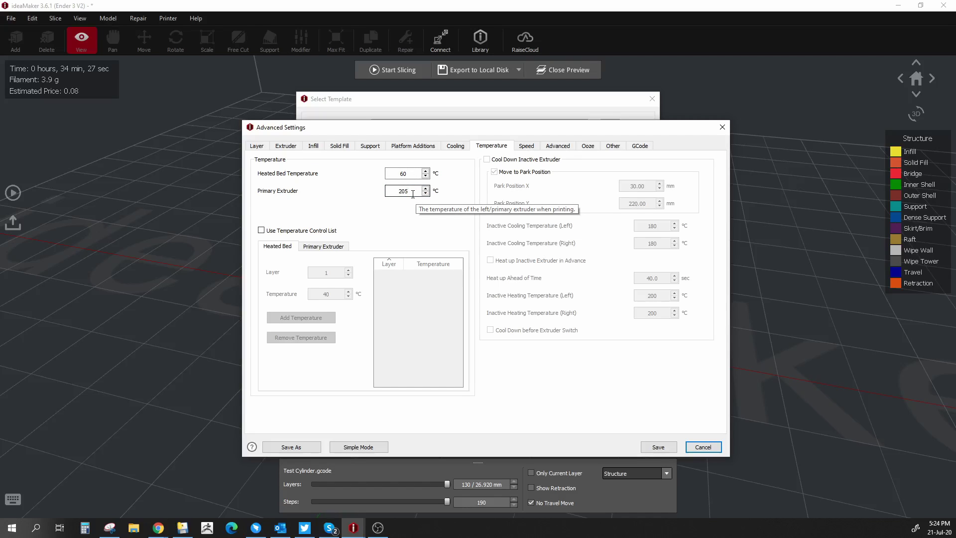
key(ctrl+Tab)
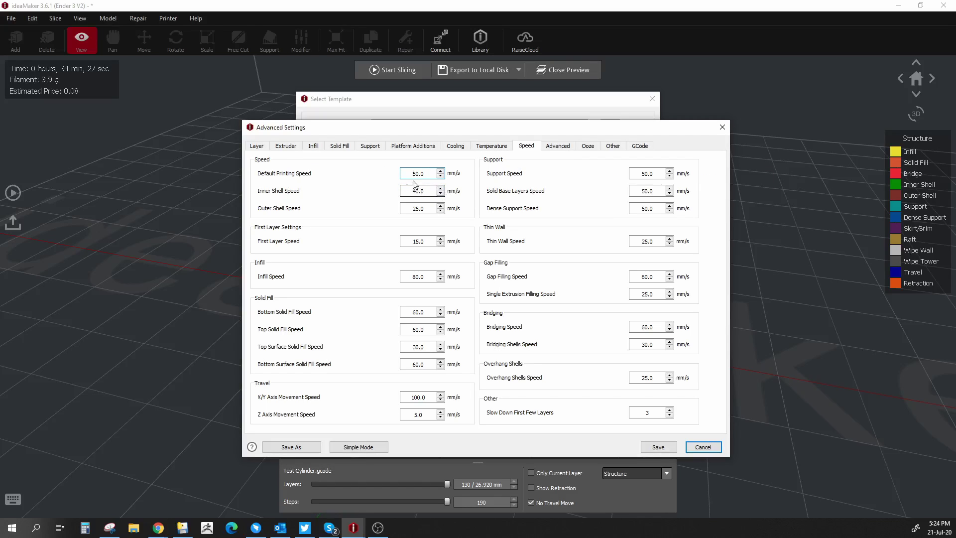
double_click(422, 175)
double_click(647, 413)
text(1)
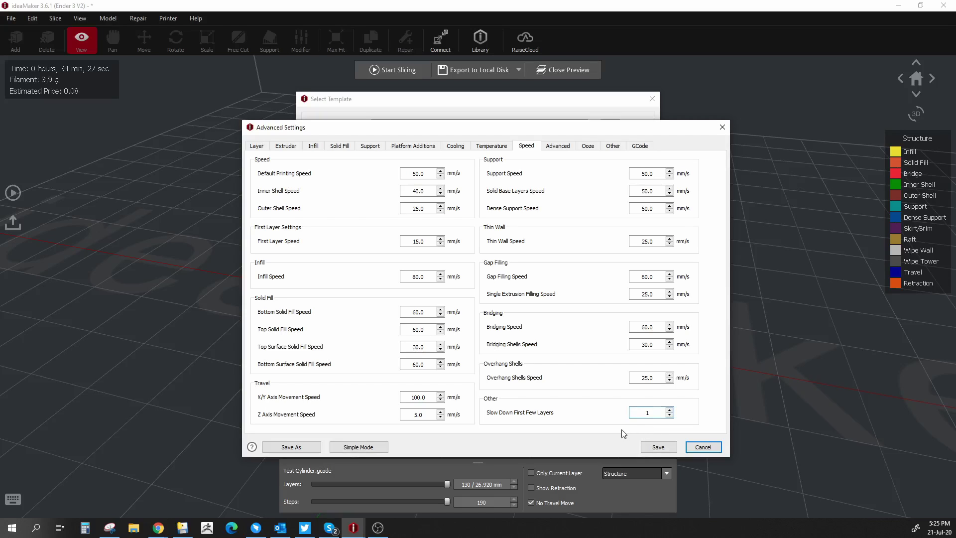
click(557, 146)
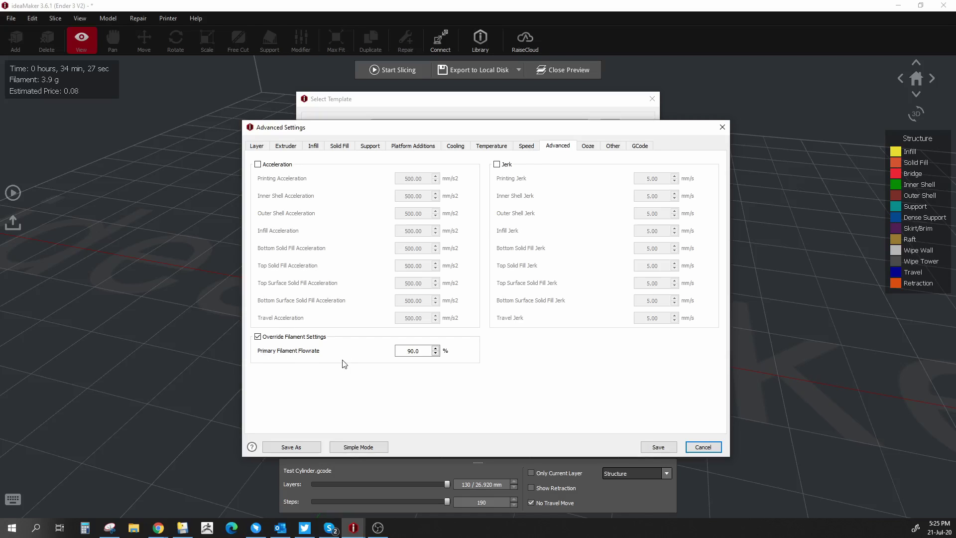
Step: Raise the primary filament flowrate from 90% to 95%
mouse_move(424, 350)
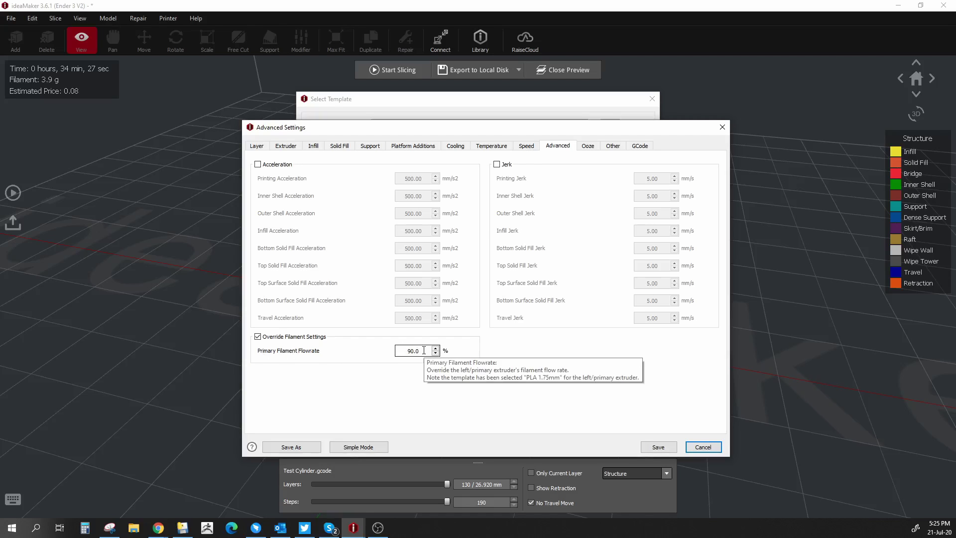
drag(422, 351, 313, 350)
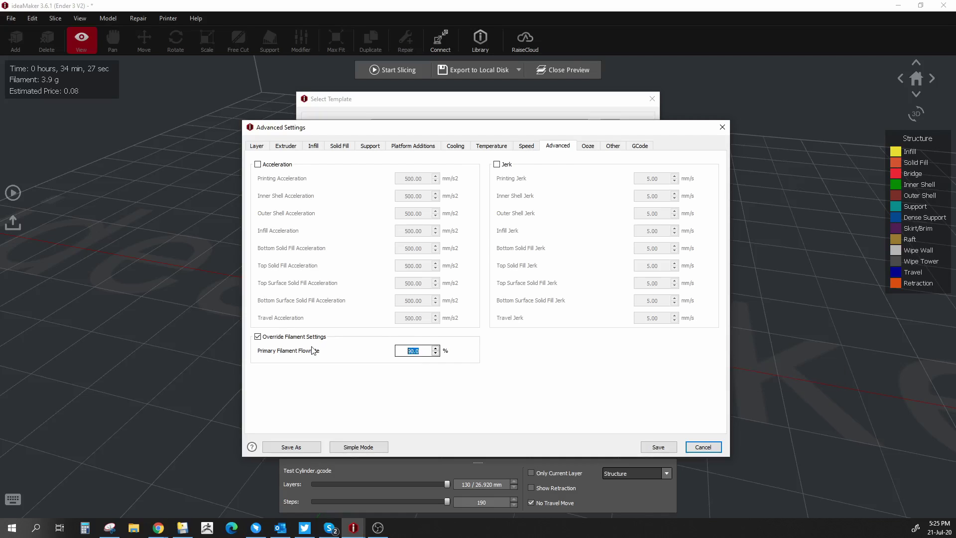
text(95)
click(406, 351)
Step: Turn off the wipe wall and review the other options and Start GCode script
key(ctrl+Tab)
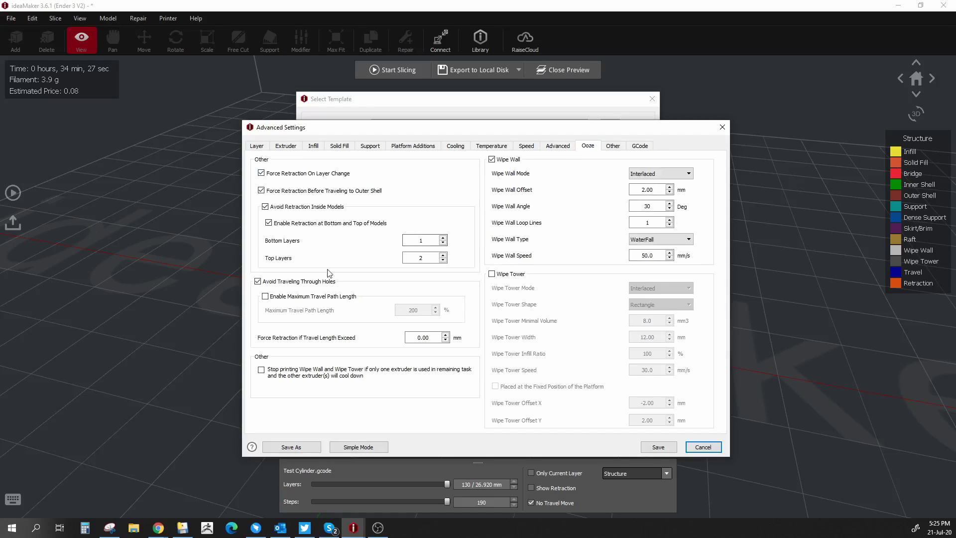
click(492, 160)
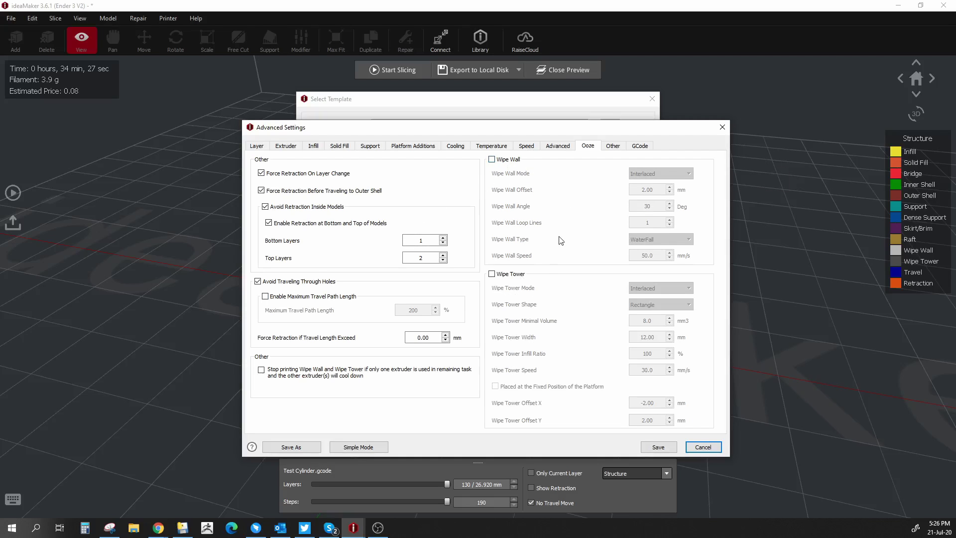
click(613, 145)
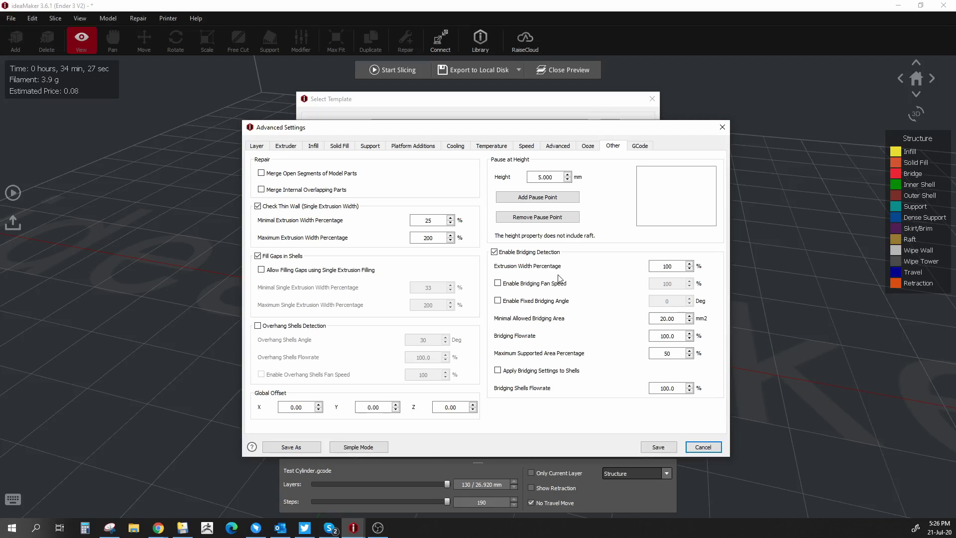
click(639, 145)
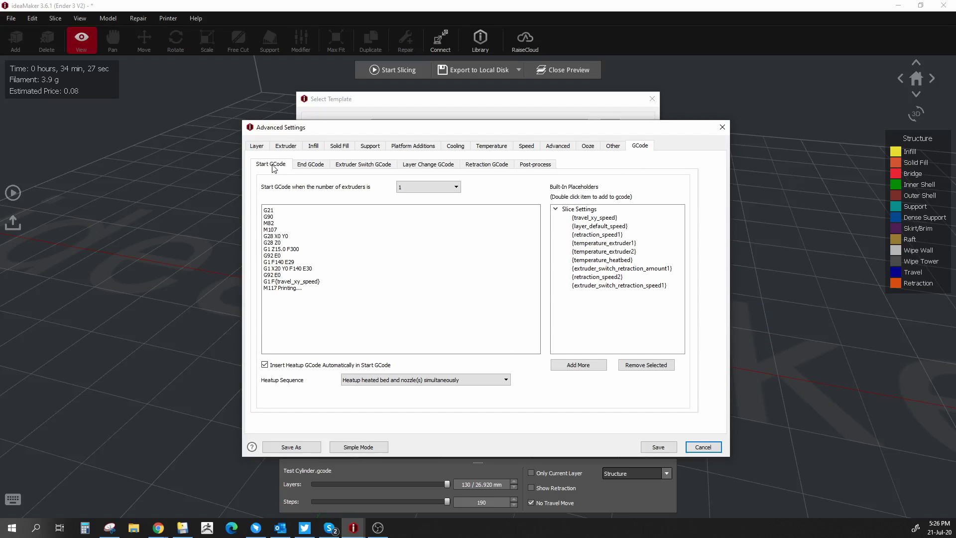
Step: Replace the template's start G-code with the commented purge-line routine
click(304, 165)
click(273, 165)
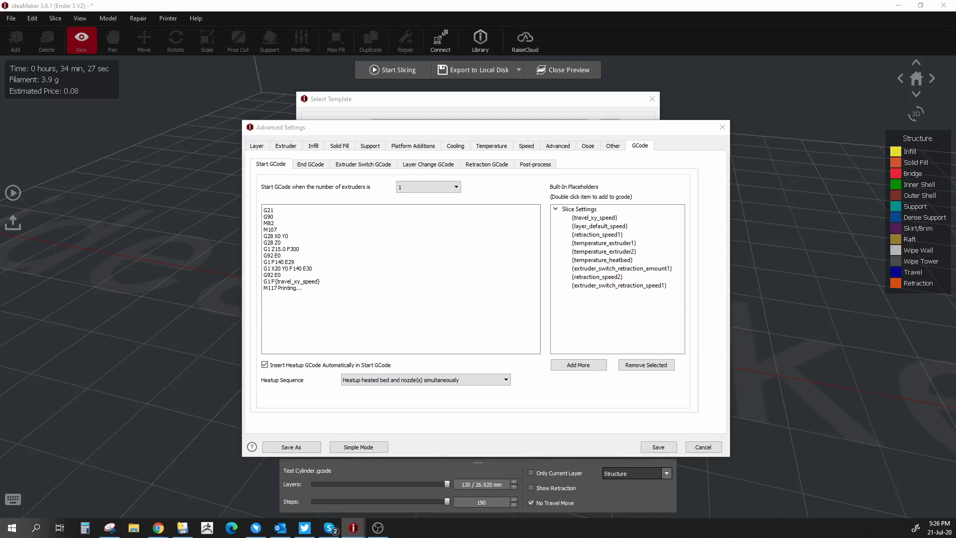
drag(305, 290, 264, 208)
text(G21 ; set units to Millimetres G90 ; absolute positioning M82 ; set extruder to absolute mode G92 E0 ; set extruder position to 0 G28 ; home all axes G29 M117 Purge extruder G92 E0 ; reset extruder G1 Z1.0 F3000 ; move z up little to prevent scratching of surface G1 X5.1 Y20 Z0.3 F5000.0 ; move to start-line position G1 X5.1 Y50.0 Z0.3 F1500.0 E15 ; draw 1st line G1 X5.4 Y50.0 Z0.3 F5000.0 ; move to side a little G1 X5.4 Y20 Z0.3 F1500.0 E30 ; draw 2nd line ; G1 E27 F3000 ; retract filament 3mm G92 E0 ; reset extruder ; done purging extruder G1 Z1.0 F3000 ; move z up little to prevent scratching of surface)
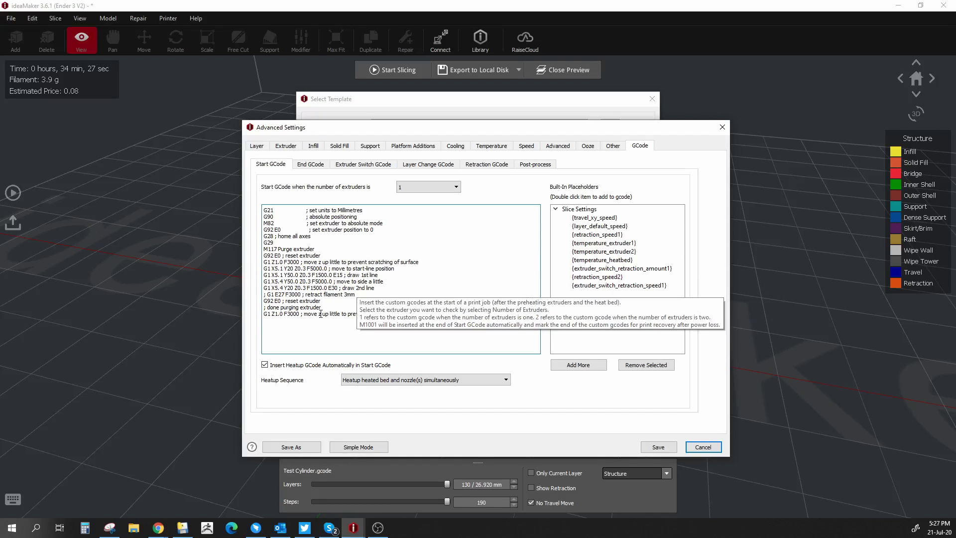
Step: Replace the end G-code with the five commented shutdown lines and save the template
click(310, 164)
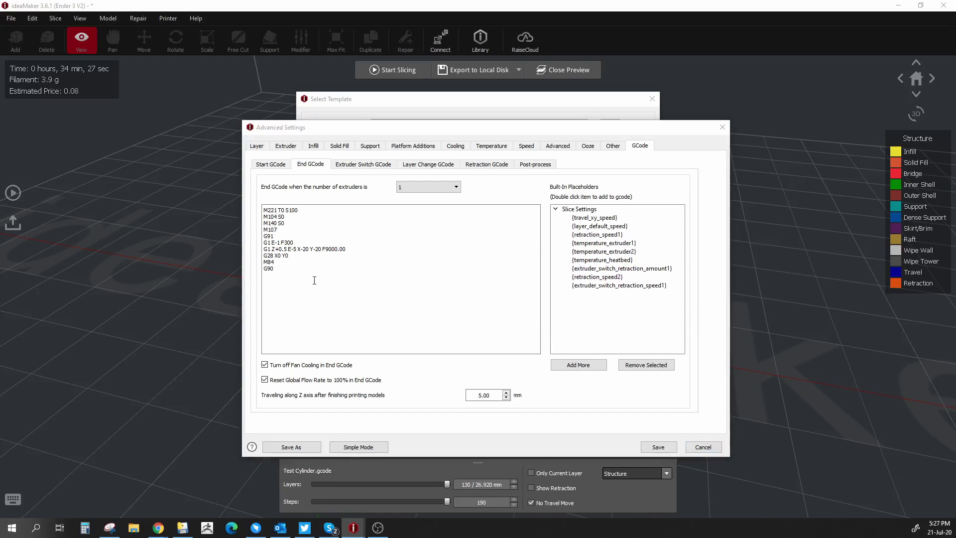
key(ctrl+a)
text(M104 S0; turn off extruder M140 S0 ; turn off bed G1 X0 Y220 F1000 ; prepare for part removal M84 ; disable motors M106 S0 ; turn off fan)
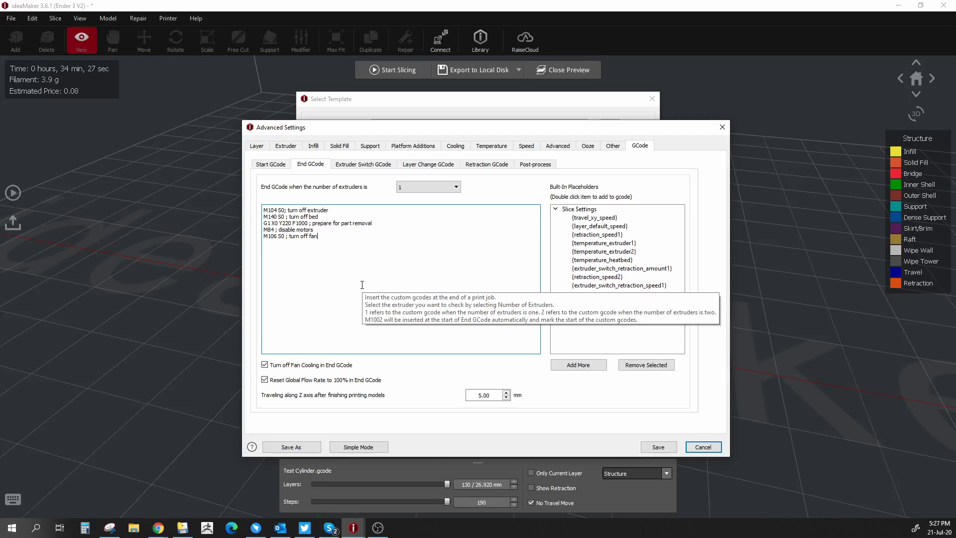
click(656, 448)
Step: Re-slice the cylinder, inspect its 125-layer preview with a skirt ring, and cancel the export
click(634, 413)
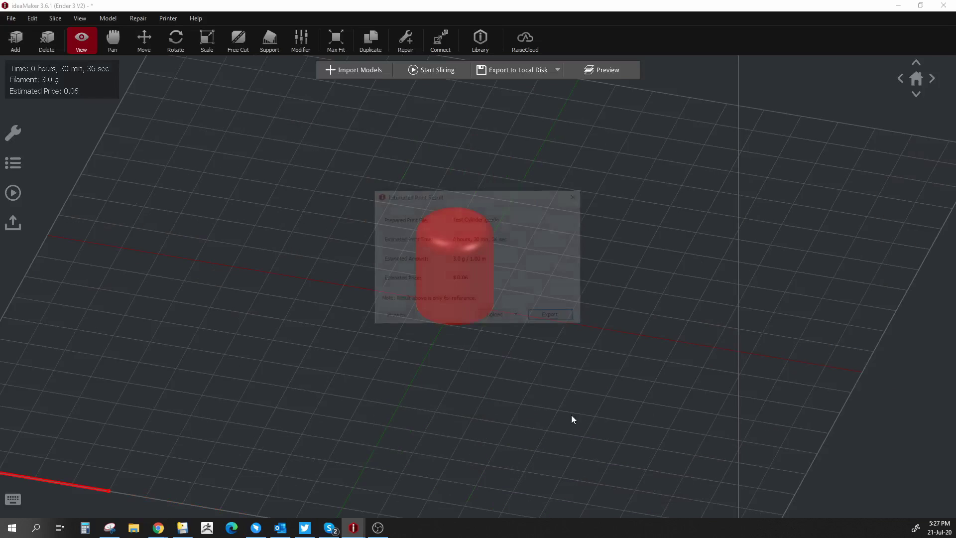
click(402, 317)
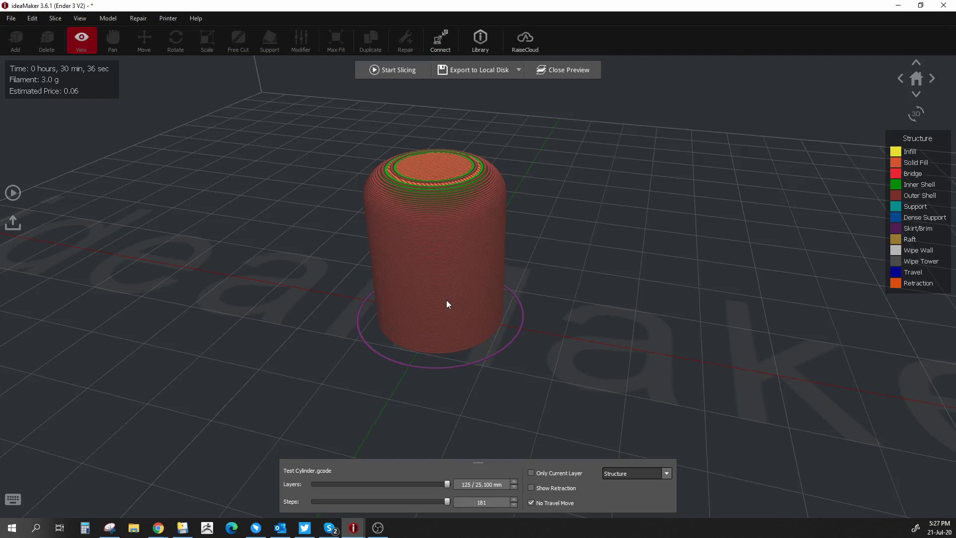
drag(275, 310, 284, 311)
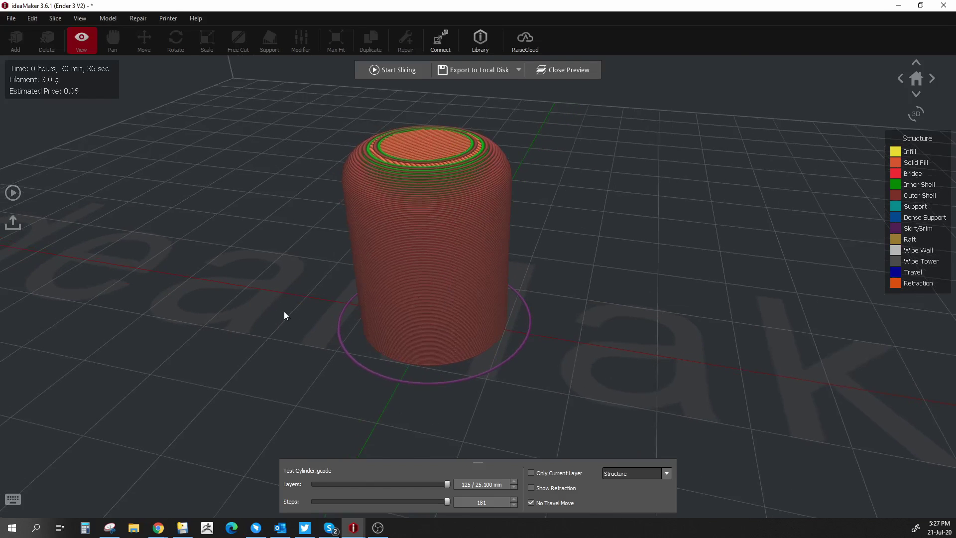
drag(447, 484, 504, 458)
click(510, 72)
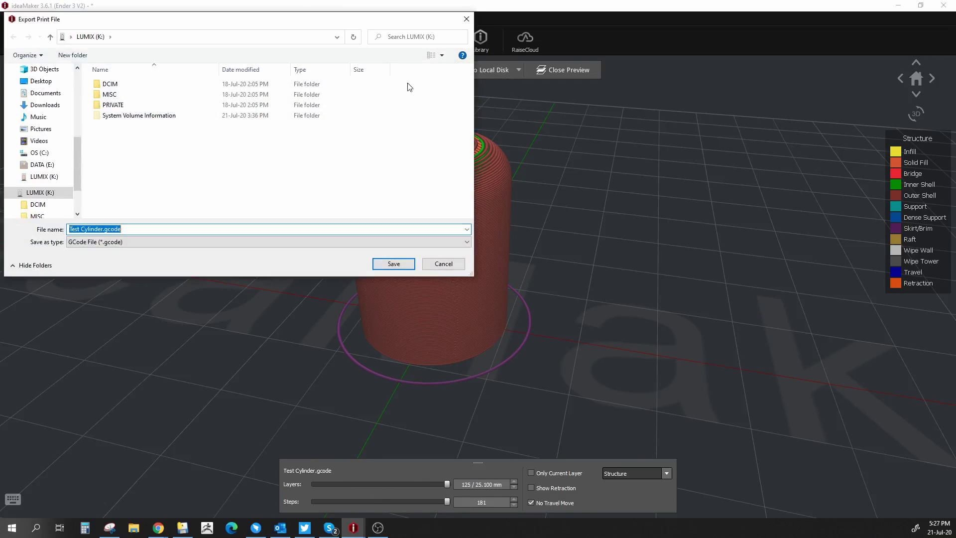
click(453, 265)
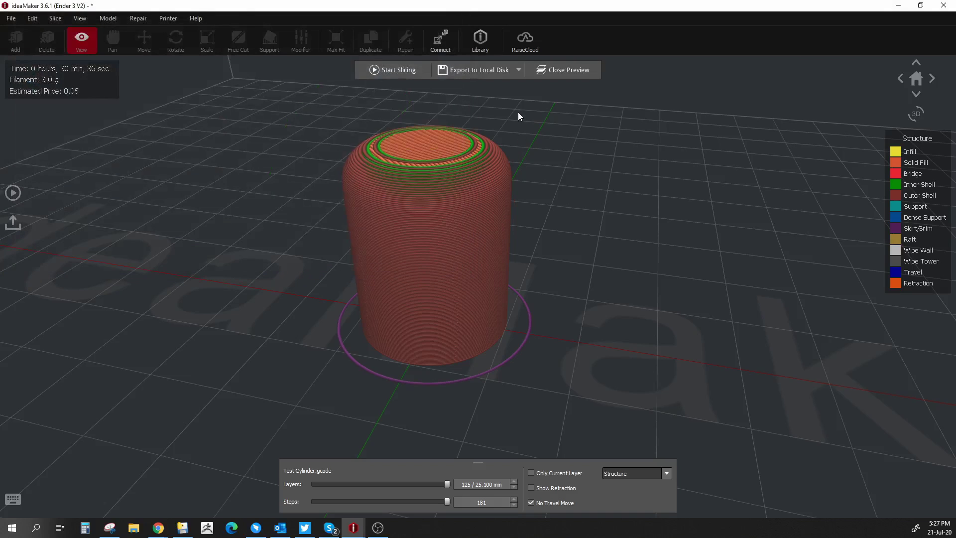